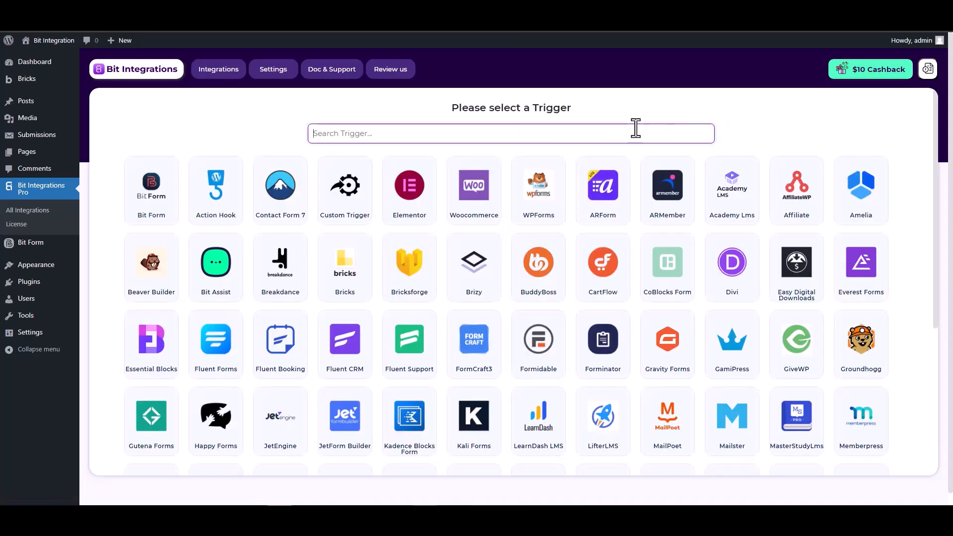
Step: Find and select Bricksforge as the integration trigger, and start fetching its form data
{"action": "type", "text": "brick"}
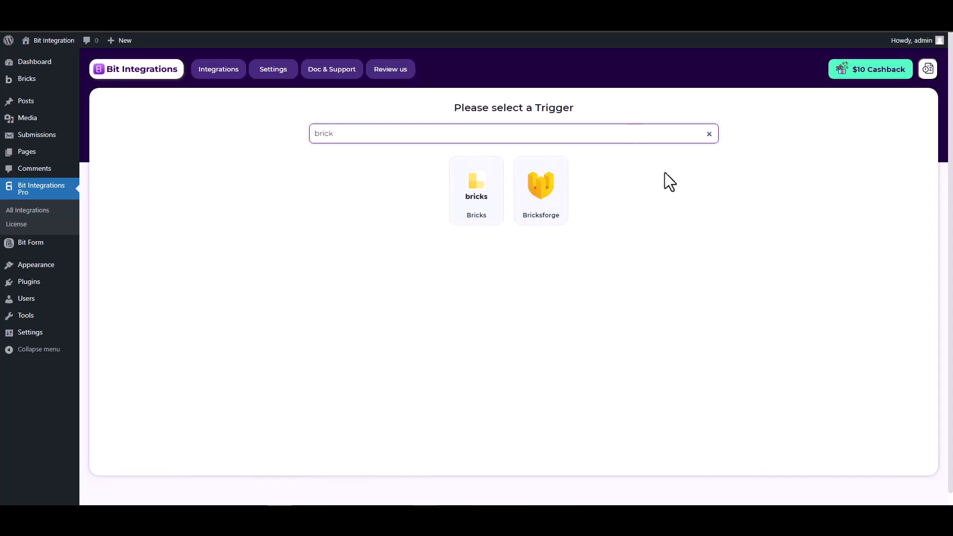
{"action": "left_click", "coordinate": [540, 196]}
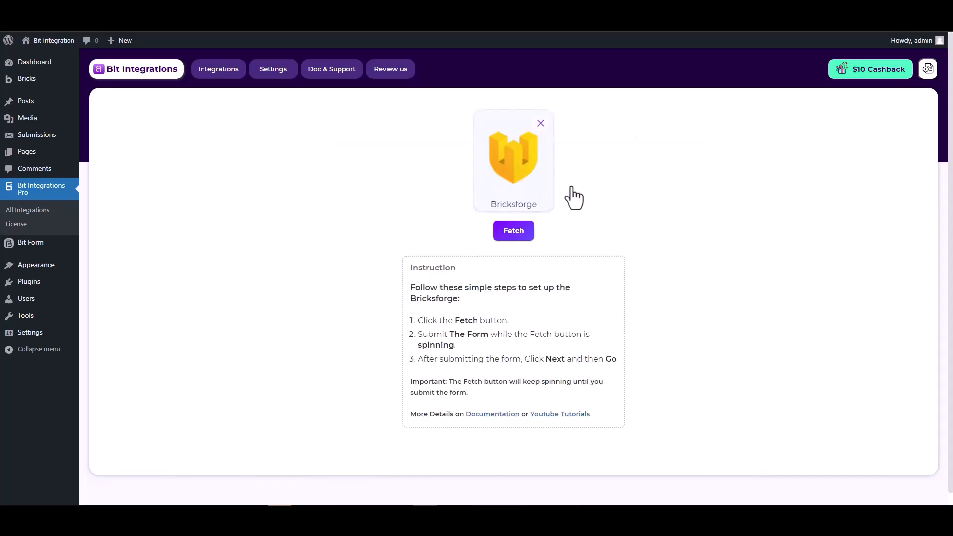
{"action": "left_click", "coordinate": [511, 235]}
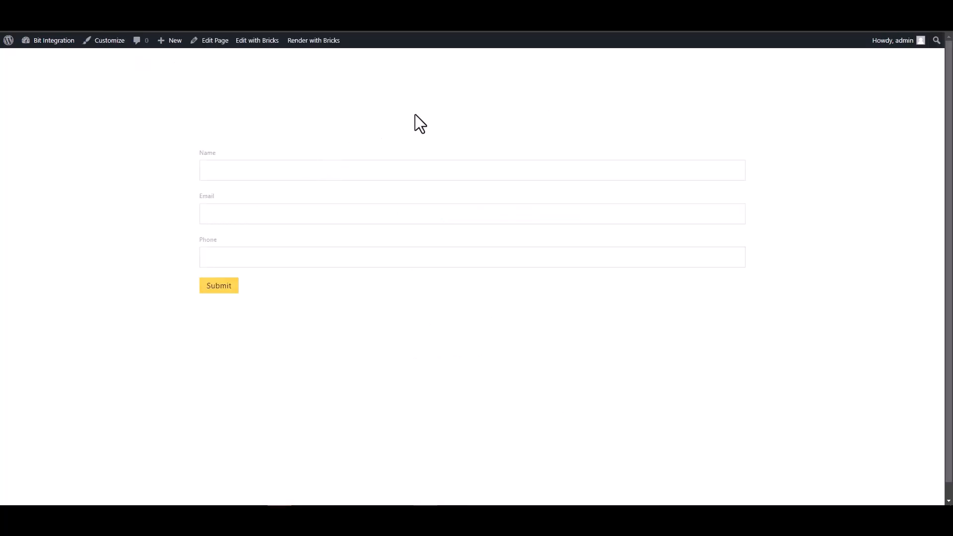
Step: On the site's form page, enter "test" as the name, fill in an e-mail and phone number, and submit the form
{"action": "left_click", "coordinate": [664, 170]}
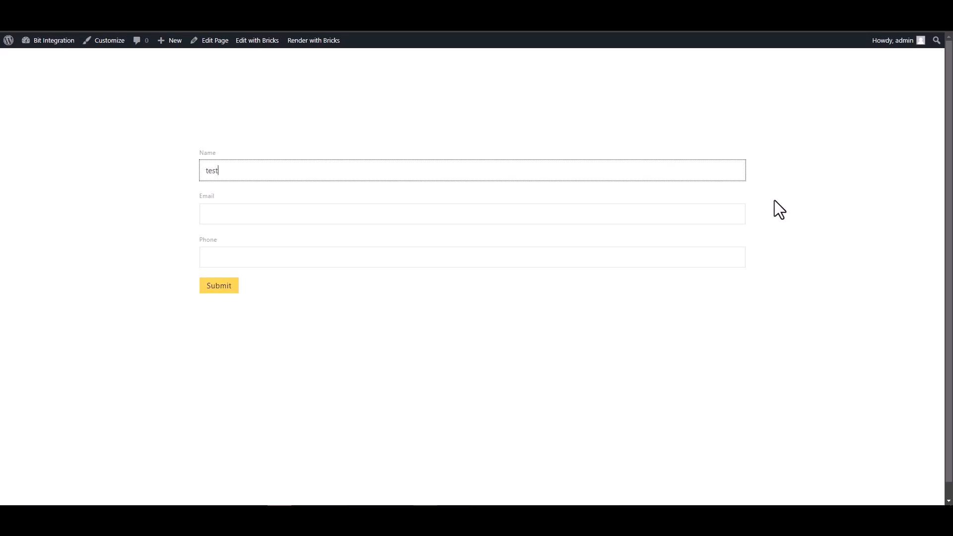
{"action": "left_click", "coordinate": [724, 211]}
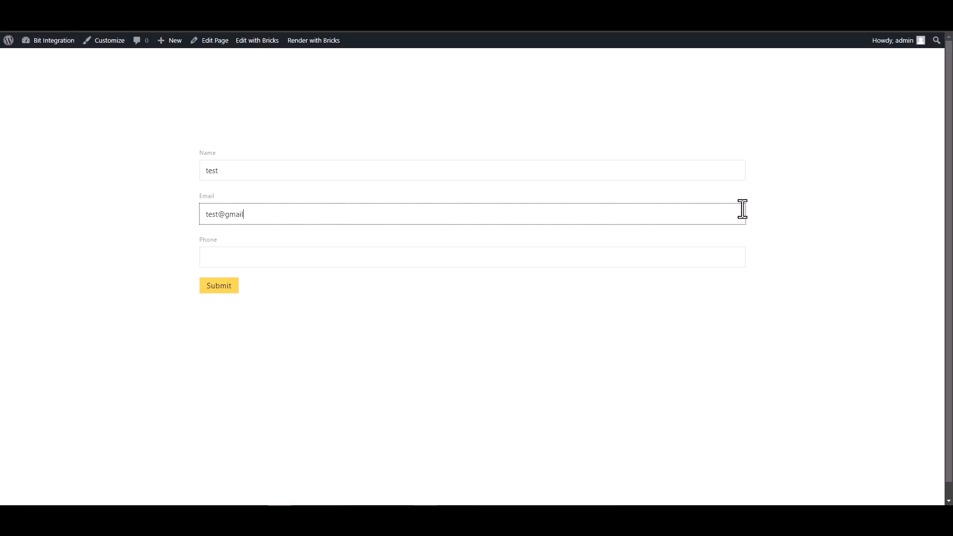
{"action": "left_click", "coordinate": [666, 255]}
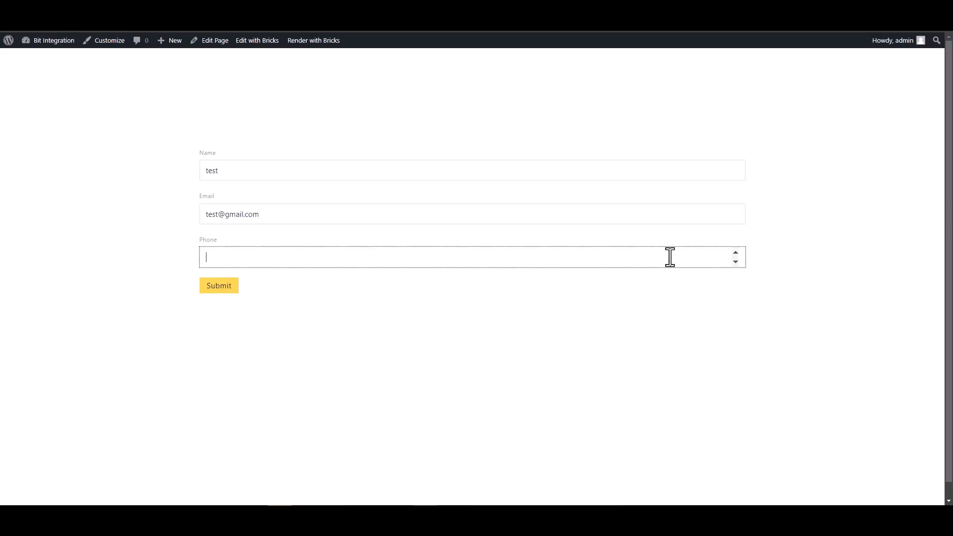
{"action": "type", "text": "123456"}
{"action": "left_click", "coordinate": [222, 288]}
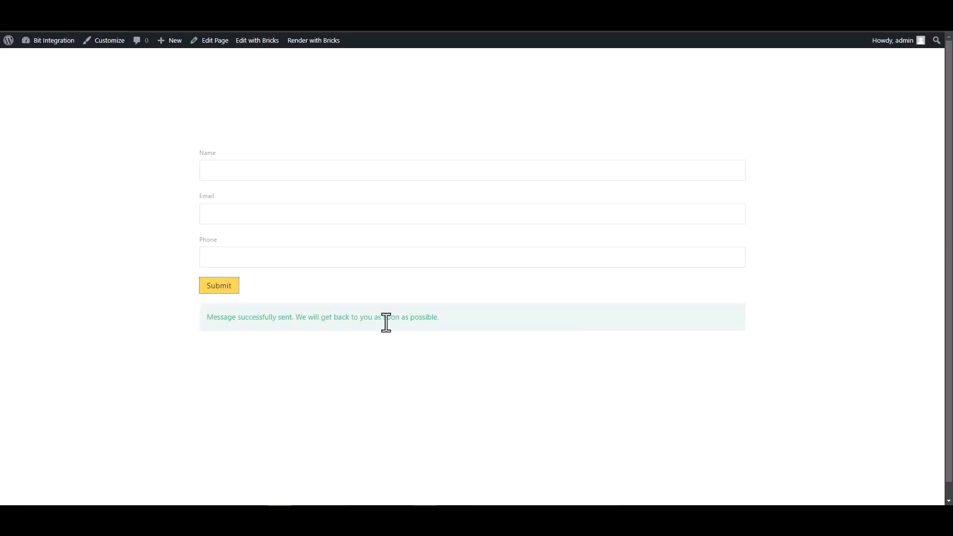
Step: Return to the Bricksforge trigger setup, review the fetched form fields, and proceed to the action selection
{"action": "left_click", "coordinate": [320, 15]}
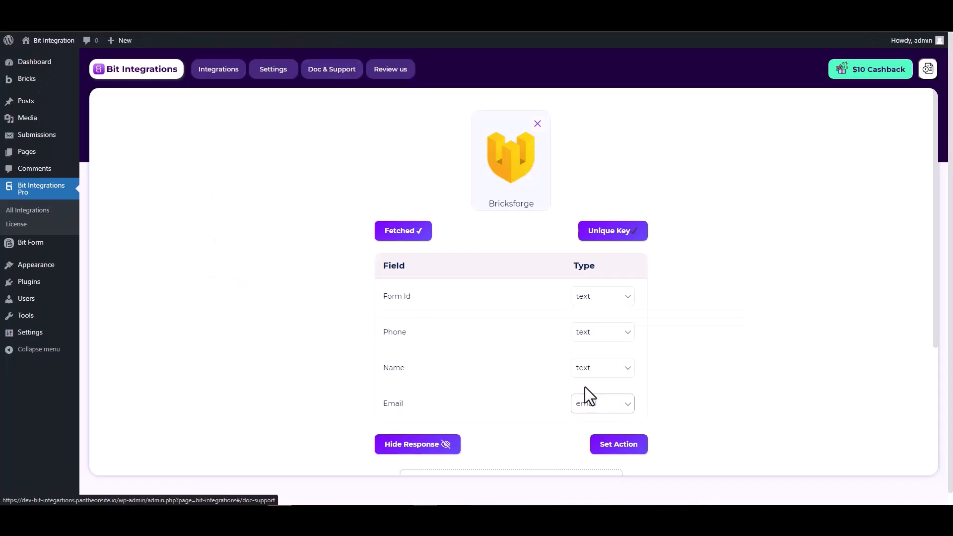
{"action": "scroll", "coordinate": [585, 385], "scroll_direction": "down", "scroll_amount": 2}
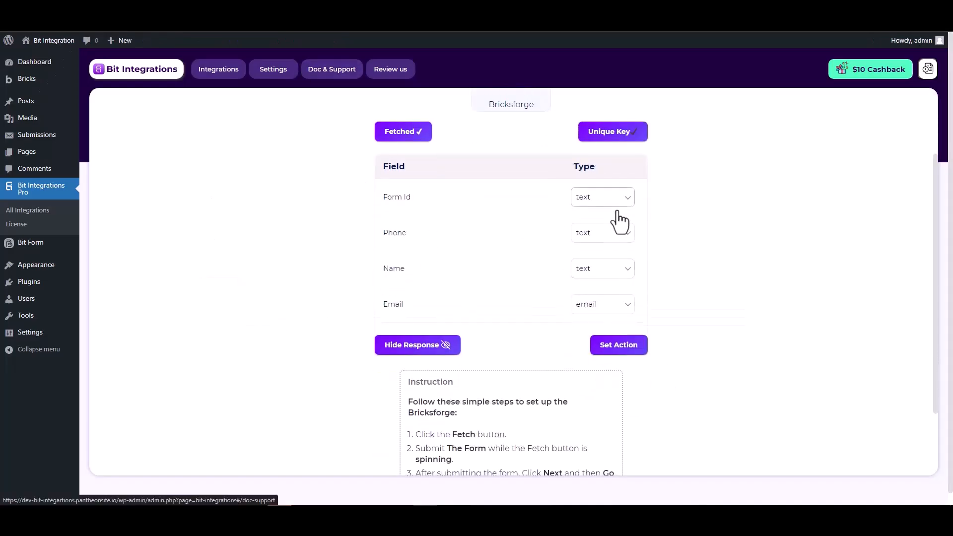
{"action": "scroll", "coordinate": [682, 244], "scroll_direction": "up", "scroll_amount": 2}
{"action": "scroll", "coordinate": [681, 243], "scroll_direction": "down", "scroll_amount": 1}
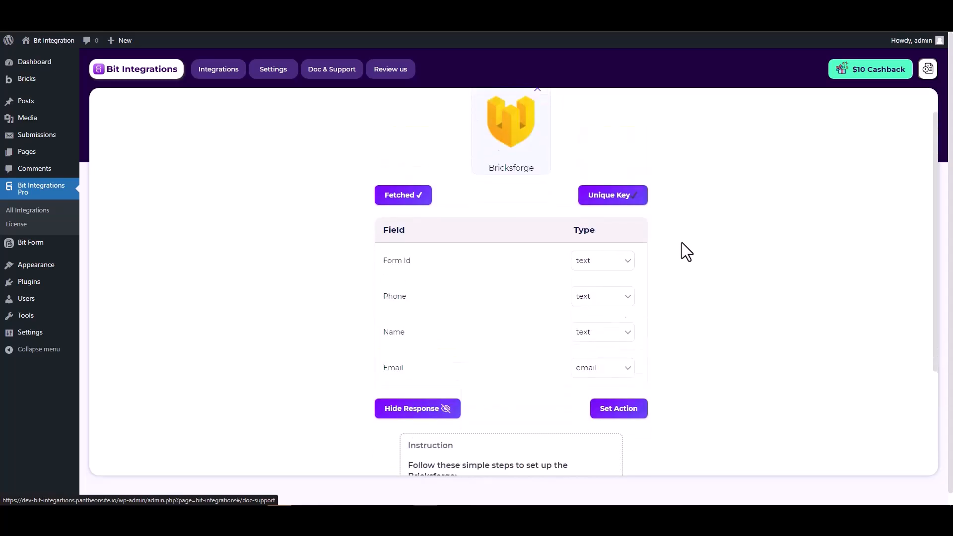
{"action": "left_click", "coordinate": [619, 395]}
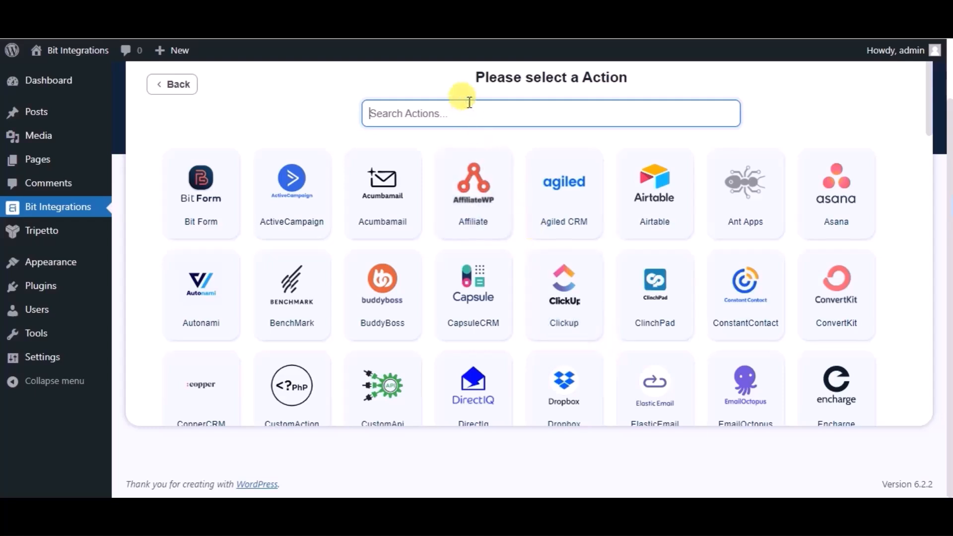
Step: Search the actions for "zoho re" and choose Zoho Recruit as the integration's action
{"action": "type", "text": "zoho"}
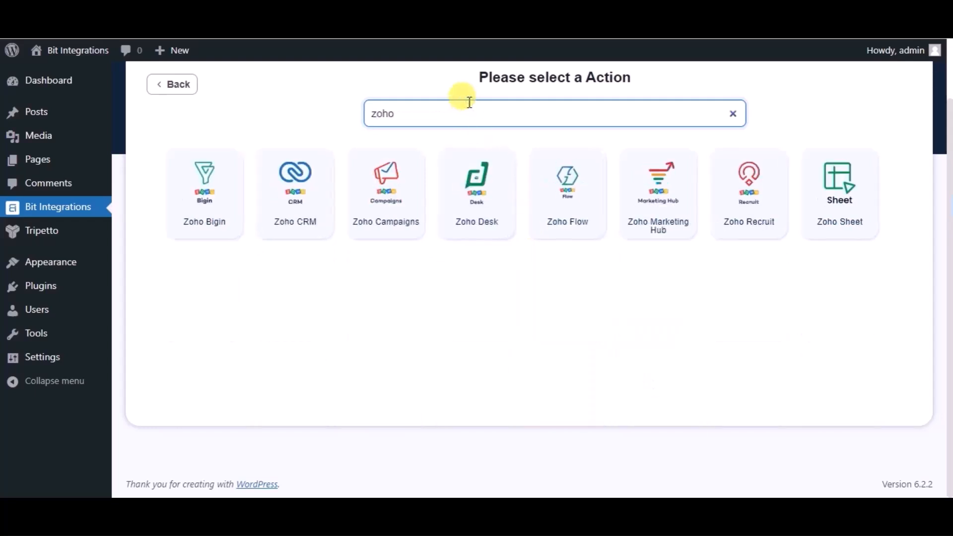
{"action": "type", "text": " re"}
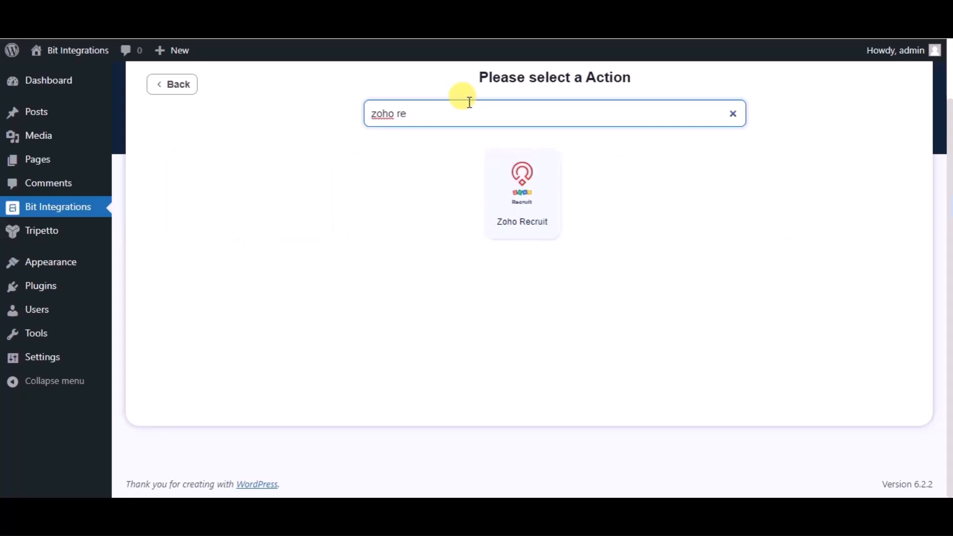
{"action": "left_click", "coordinate": [496, 180]}
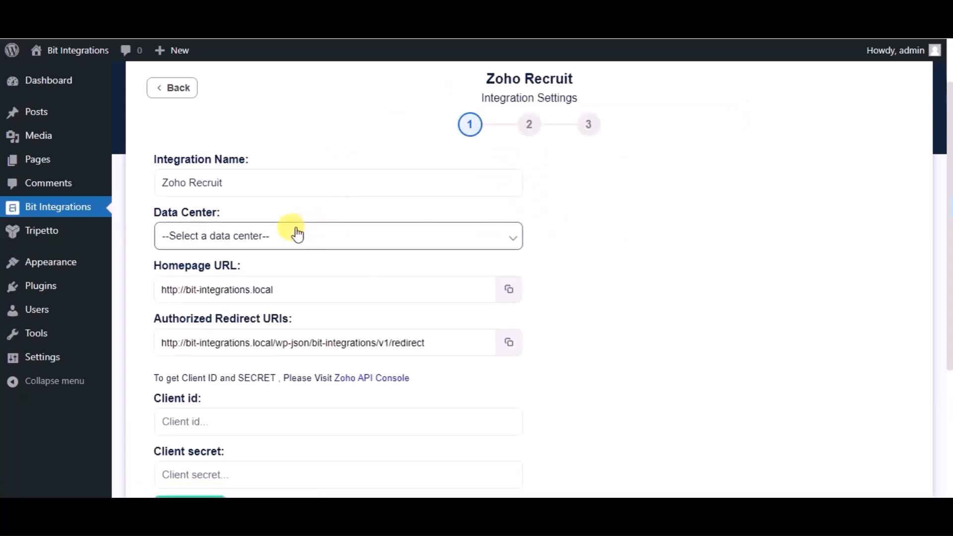
Step: Set the Zoho Recruit integration's data center to zoho.com
{"action": "left_click", "coordinate": [298, 234]}
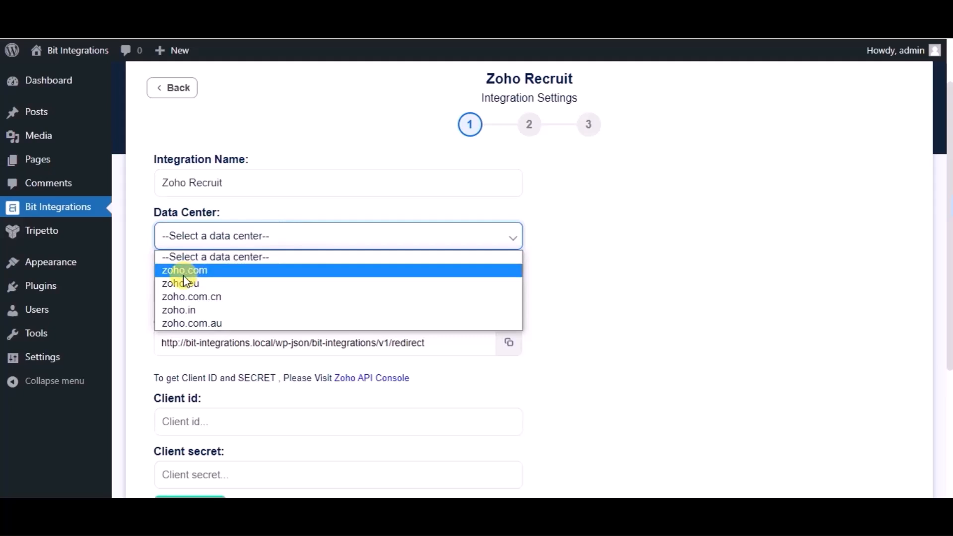
{"action": "left_click", "coordinate": [184, 273]}
{"action": "scroll", "coordinate": [445, 389], "scroll_direction": "down", "scroll_amount": 1}
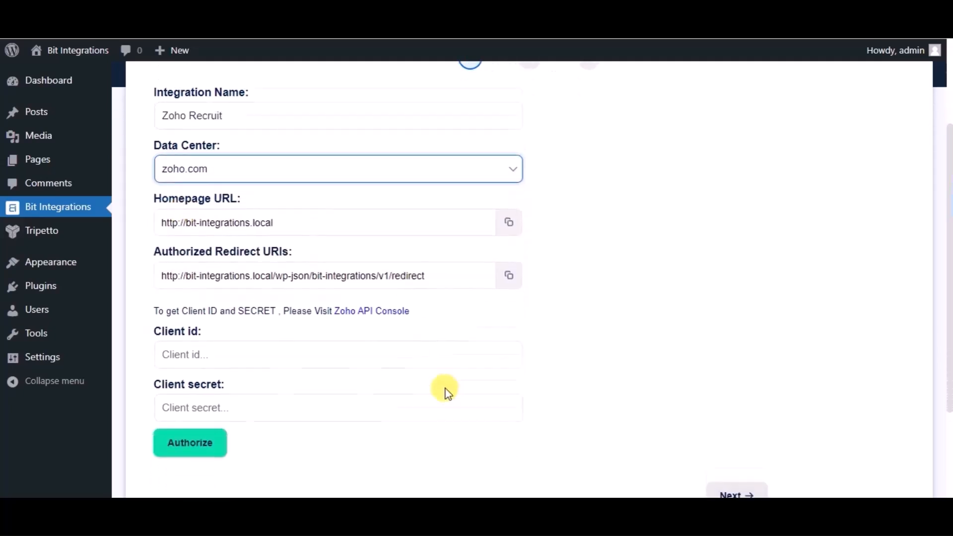
{"action": "scroll", "coordinate": [446, 389], "scroll_direction": "down", "scroll_amount": 1}
{"action": "left_click", "coordinate": [211, 304]}
{"action": "left_click", "coordinate": [191, 356]}
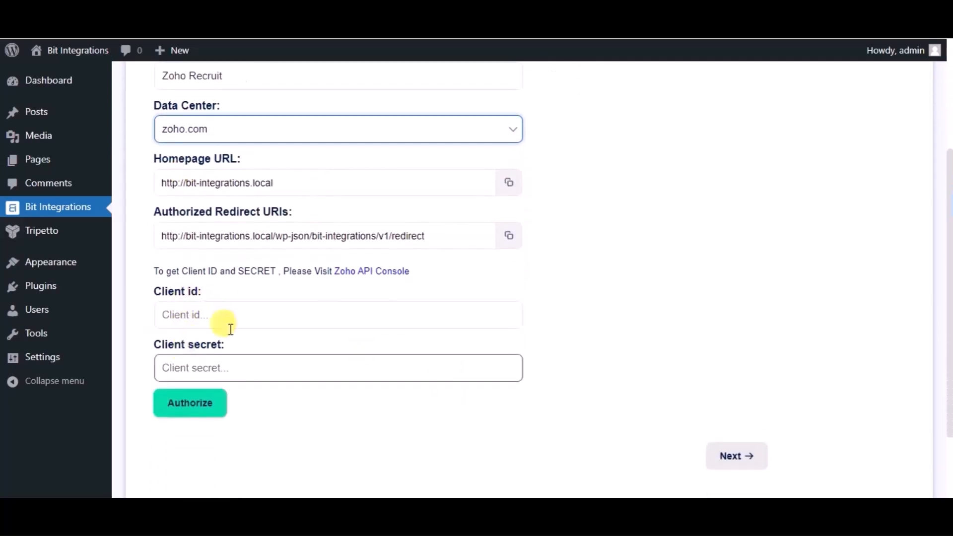
Step: Open the Zoho API Console and start a new Server-based Applications client named "Bit Integrations"
{"action": "left_click", "coordinate": [394, 272]}
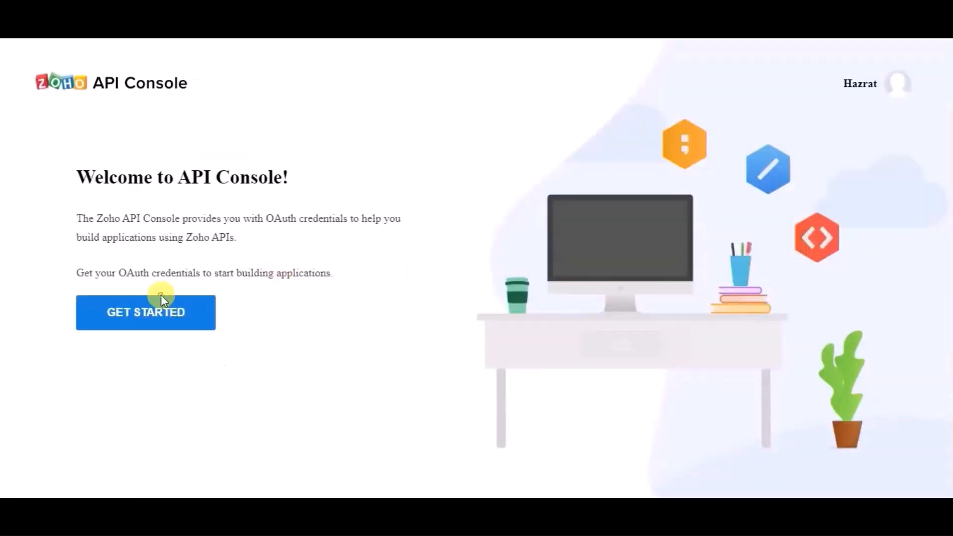
{"action": "left_click", "coordinate": [171, 314]}
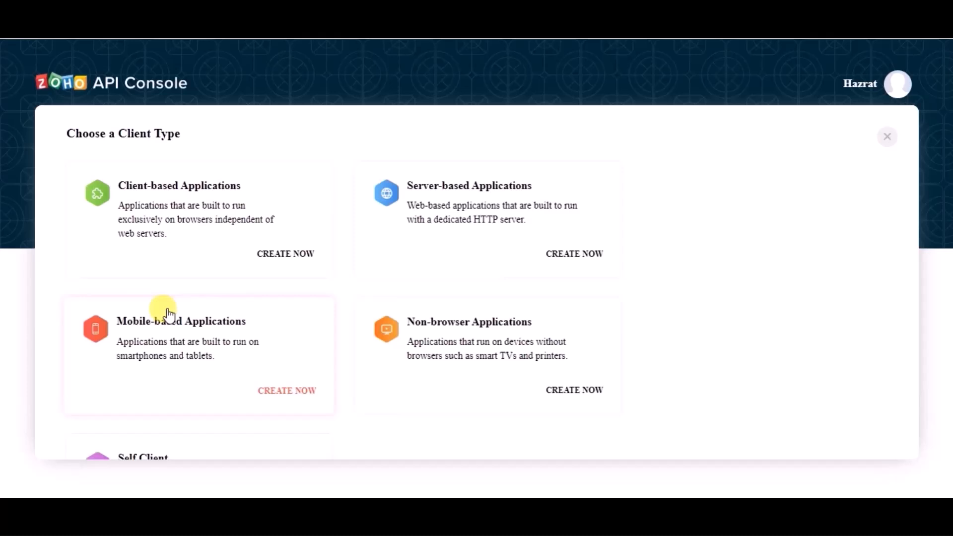
{"action": "left_click", "coordinate": [502, 190]}
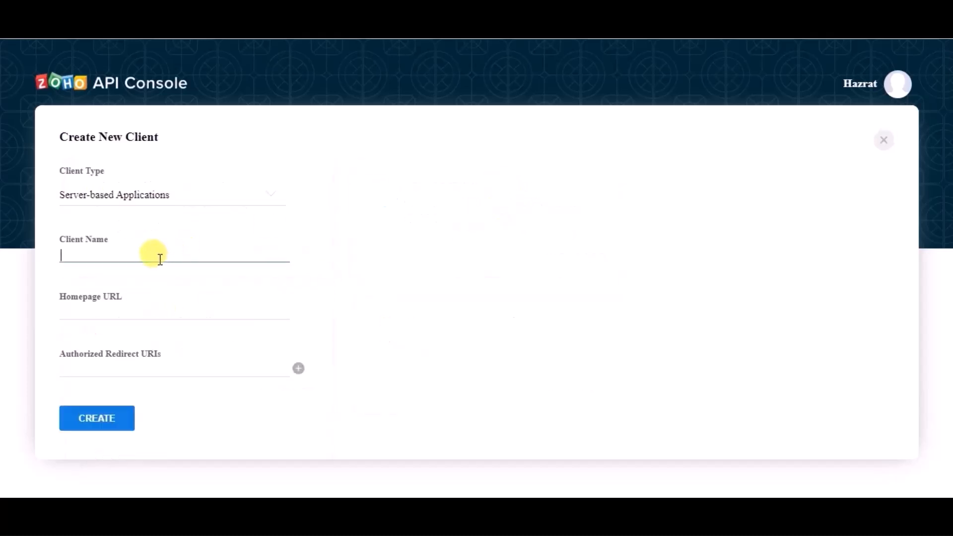
{"action": "type", "text": "Bit Integra"}
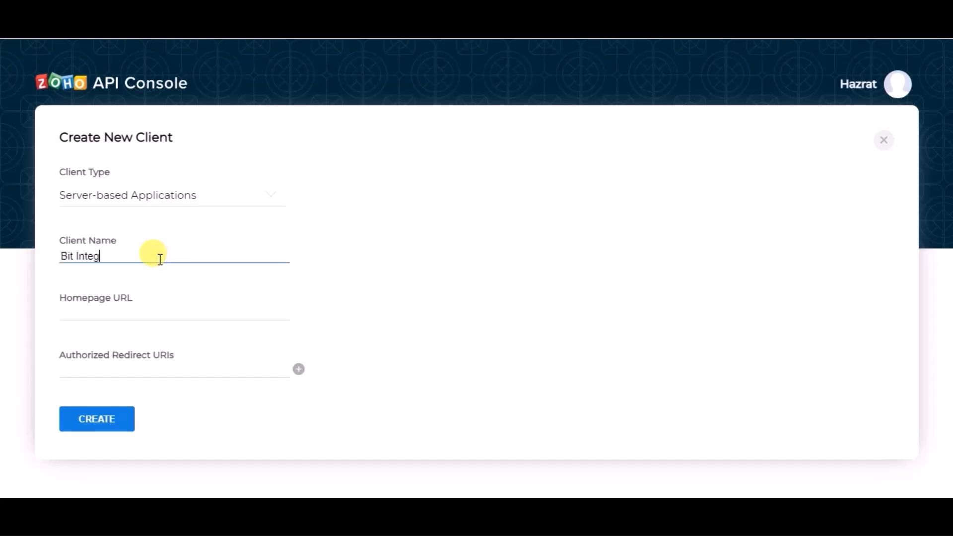
{"action": "type", "text": "tions"}
{"action": "left_click", "coordinate": [137, 314]}
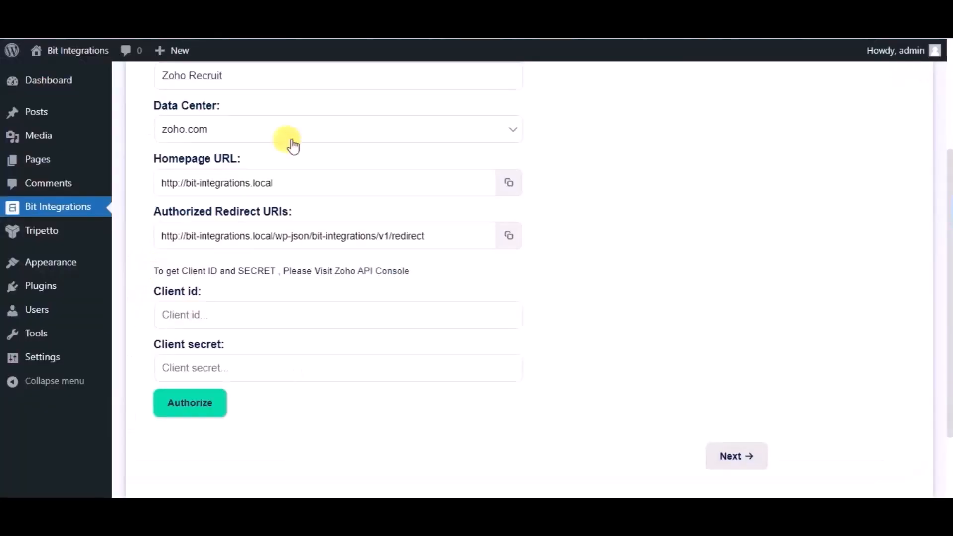
{"action": "left_click", "coordinate": [509, 183]}
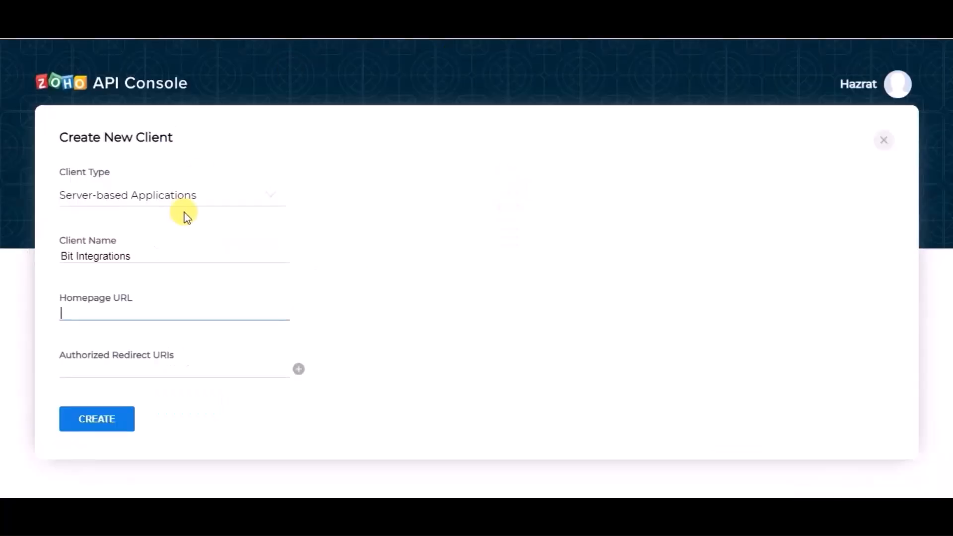
{"action": "key", "text": "ctrl+v"}
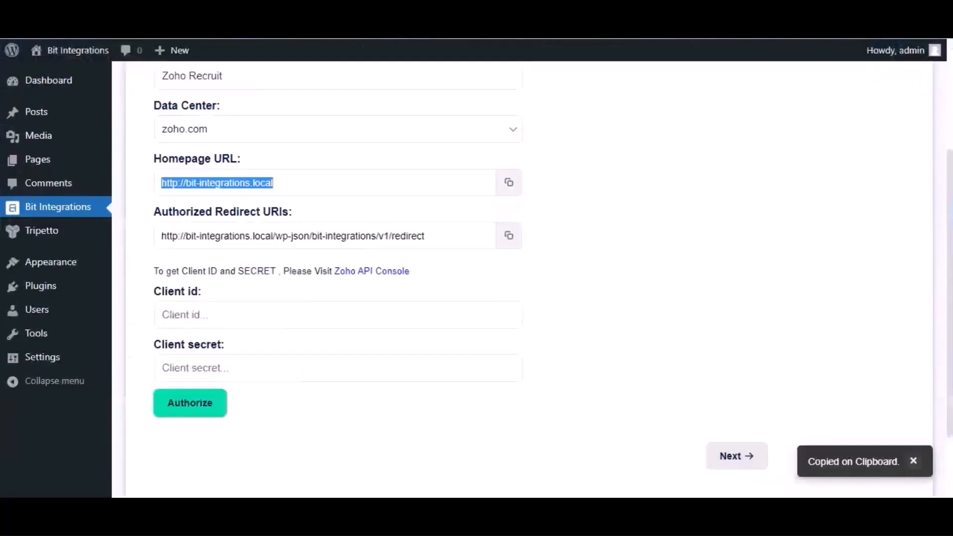
{"action": "left_click", "coordinate": [508, 234]}
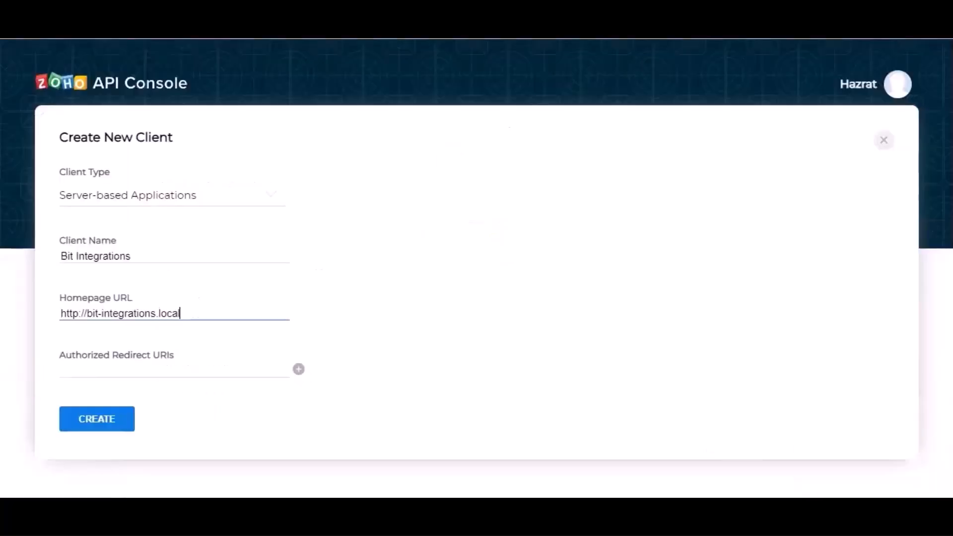
{"action": "left_click", "coordinate": [190, 341]}
{"action": "left_click", "coordinate": [183, 367]}
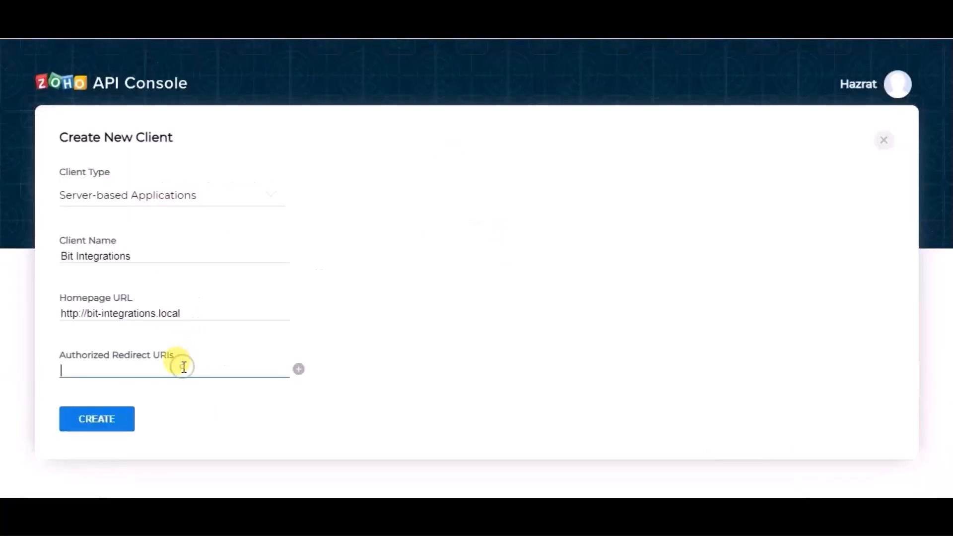
{"action": "key", "text": "ctrl+v"}
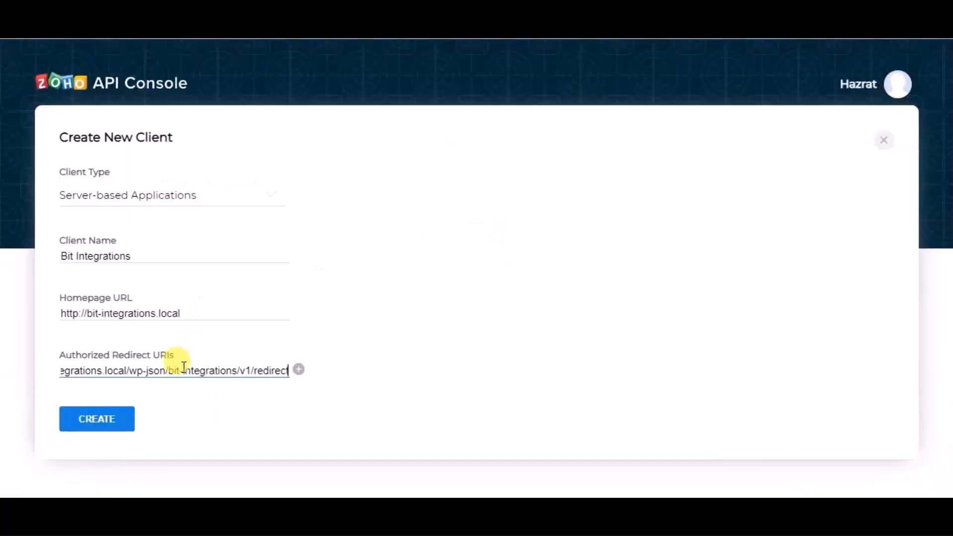
{"action": "left_click", "coordinate": [122, 417]}
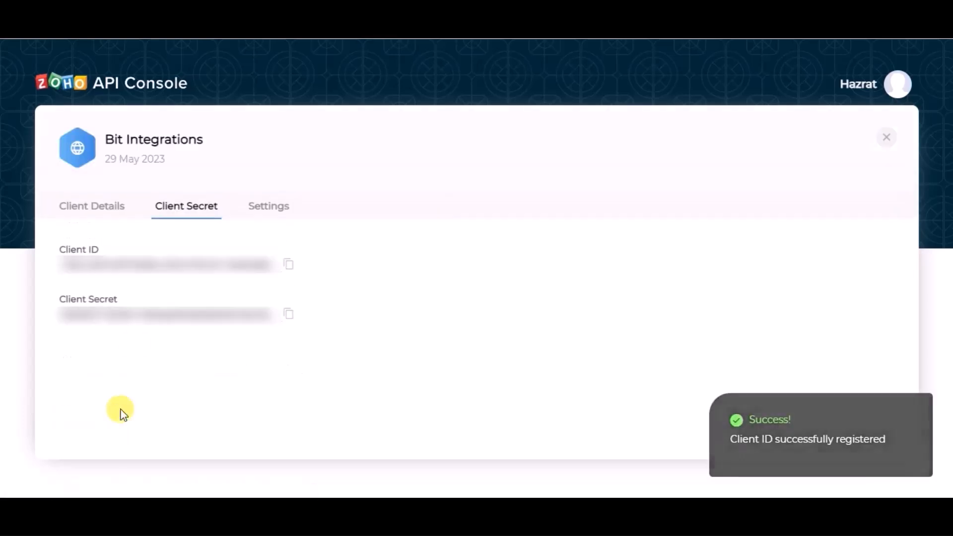
Step: Copy the client ID and client secret from the Zoho API Console into the matching fields of the Zoho Recruit integration settings
{"action": "left_click", "coordinate": [287, 271]}
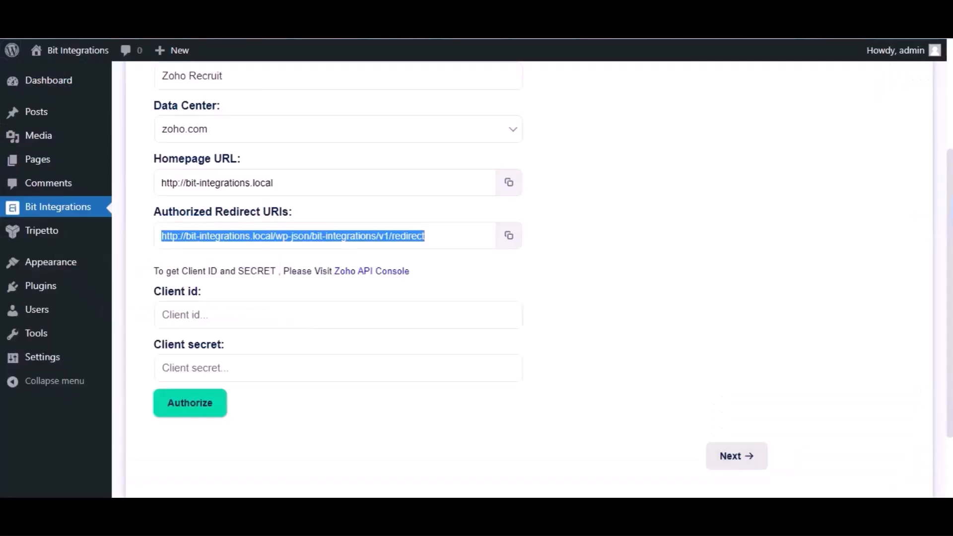
{"action": "left_click", "coordinate": [256, 314]}
{"action": "key", "text": "ctrl+v"}
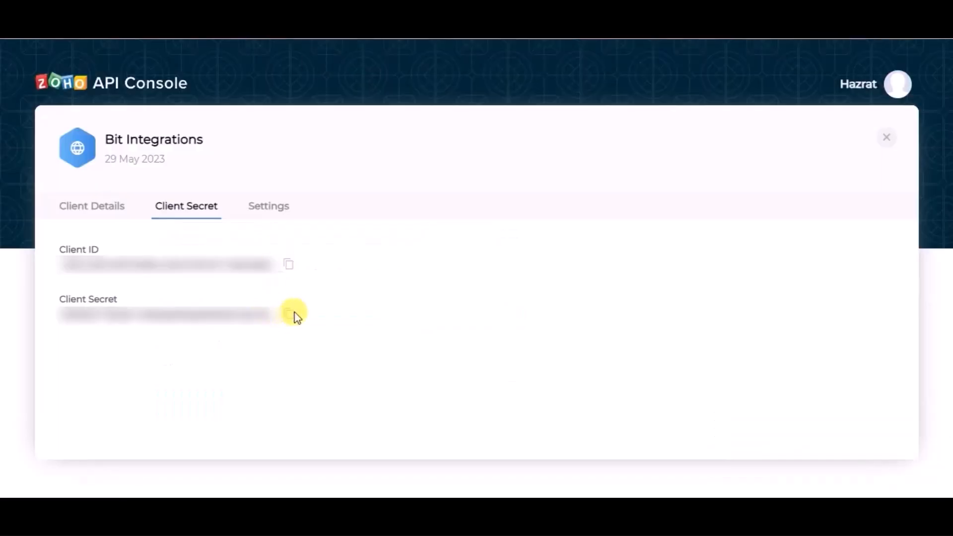
{"action": "left_click", "coordinate": [288, 316]}
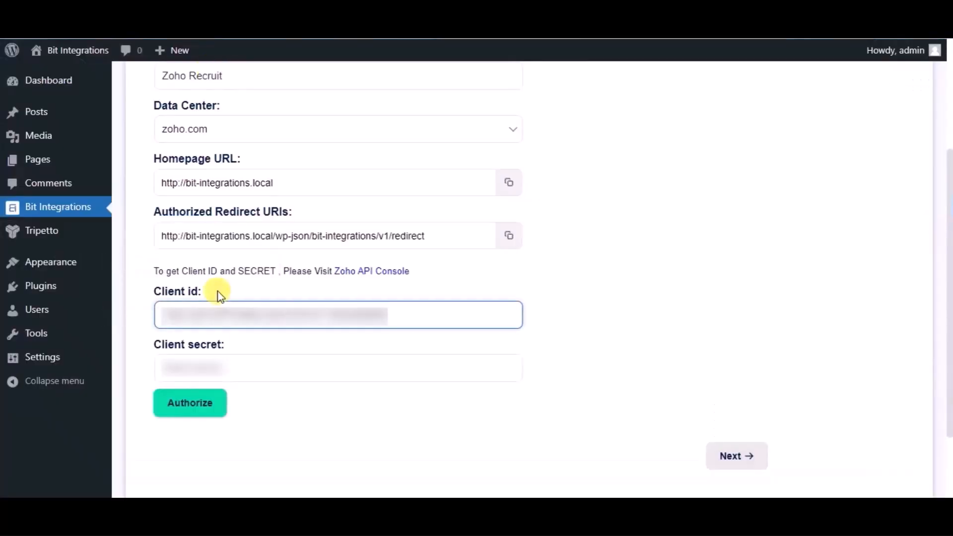
{"action": "left_click", "coordinate": [214, 368]}
{"action": "key", "text": "ctrl+v"}
{"action": "left_click", "coordinate": [215, 366]}
{"action": "key", "text": "ctrl+v"}
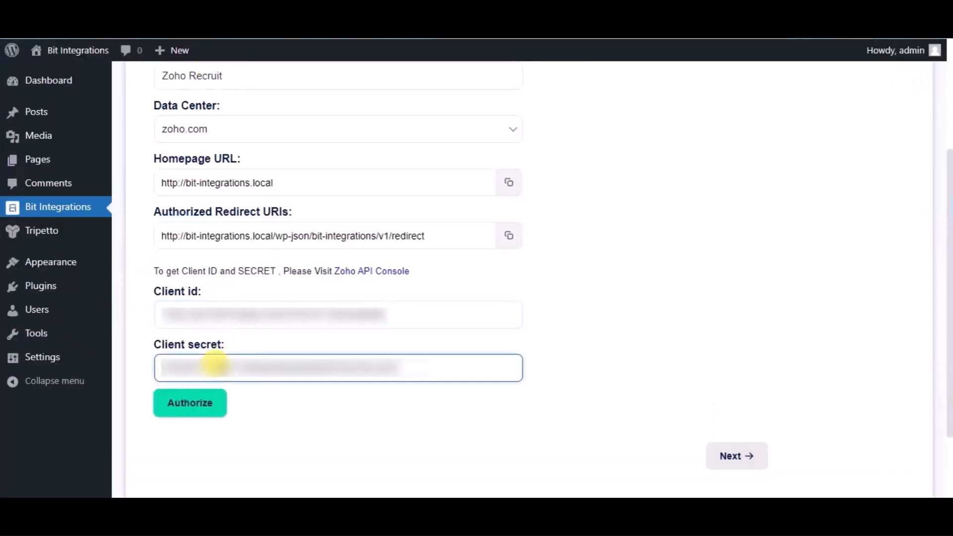
Step: Authorize the Zoho Recruit integration and accept the access request from Bit Integrations
{"action": "left_click", "coordinate": [198, 412]}
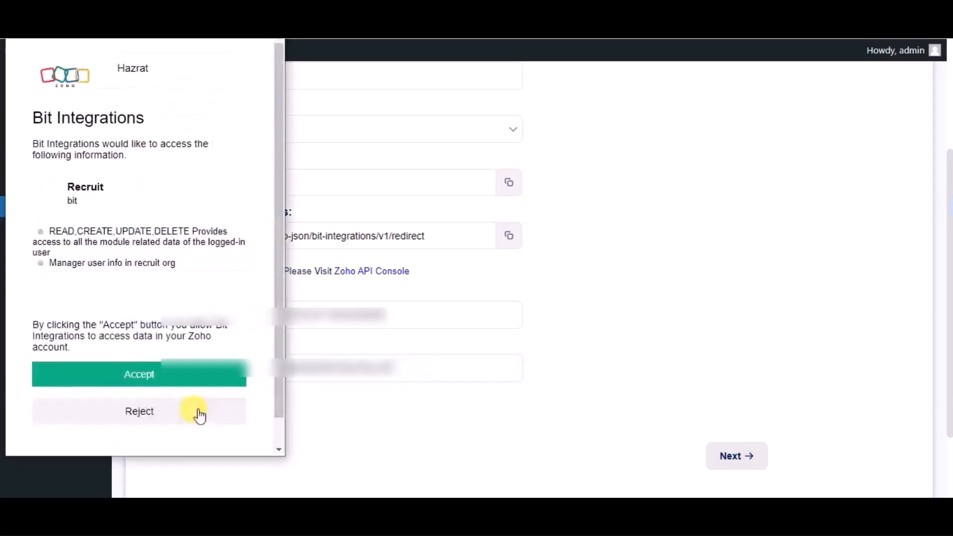
{"action": "left_click", "coordinate": [184, 378]}
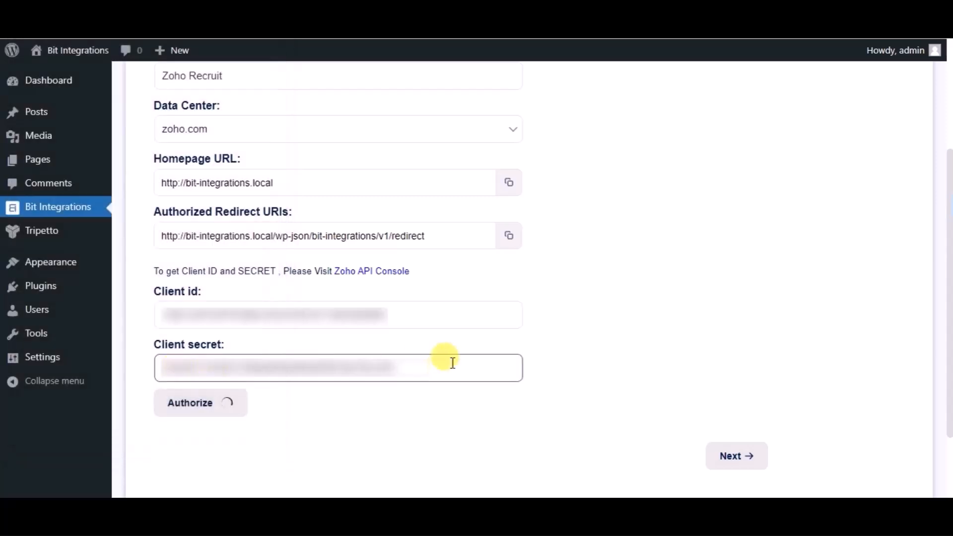
{"action": "scroll", "coordinate": [618, 361], "scroll_direction": "down", "scroll_amount": 2}
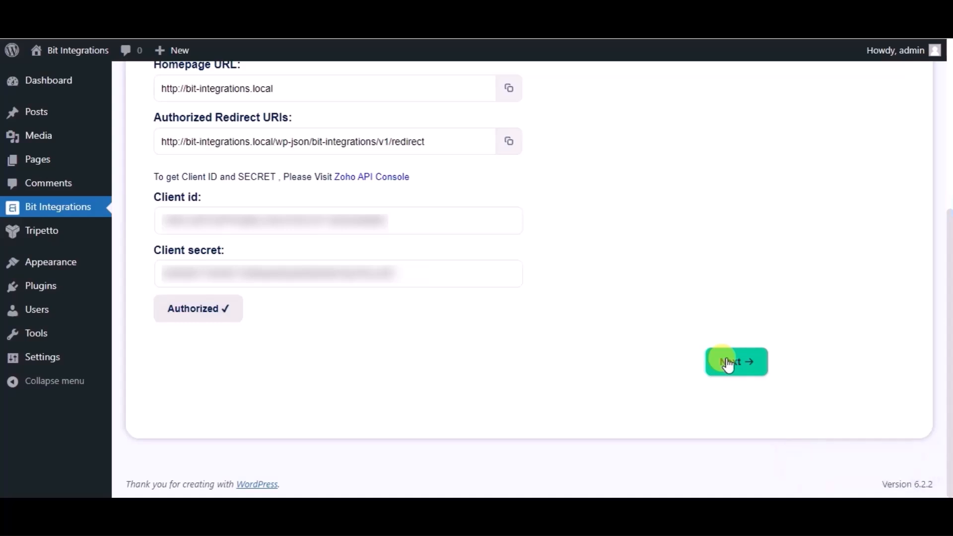
Step: Continue to the mapping settings, choose Candidates as the Zoho Recruit module, and map the form's Name field to Last Name
{"action": "left_click", "coordinate": [728, 364]}
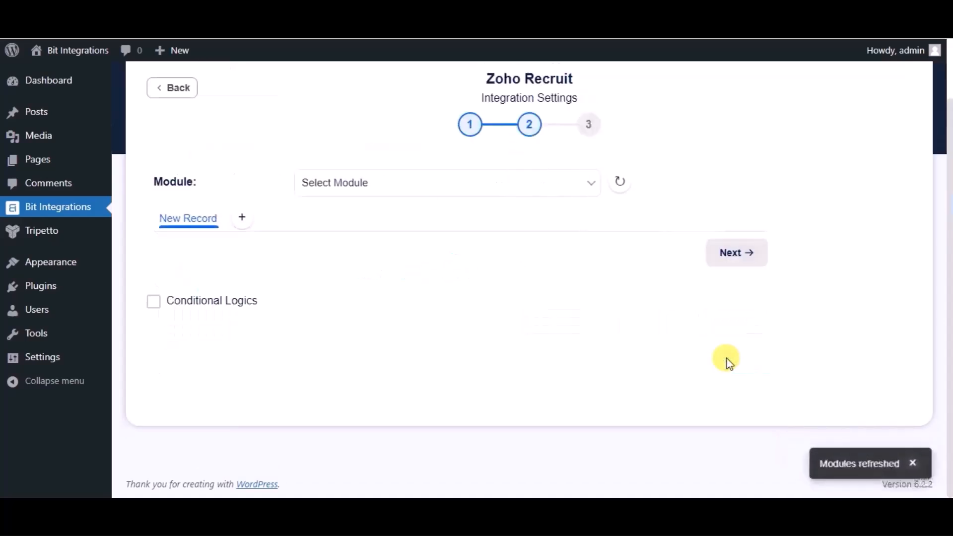
{"action": "left_click", "coordinate": [507, 191]}
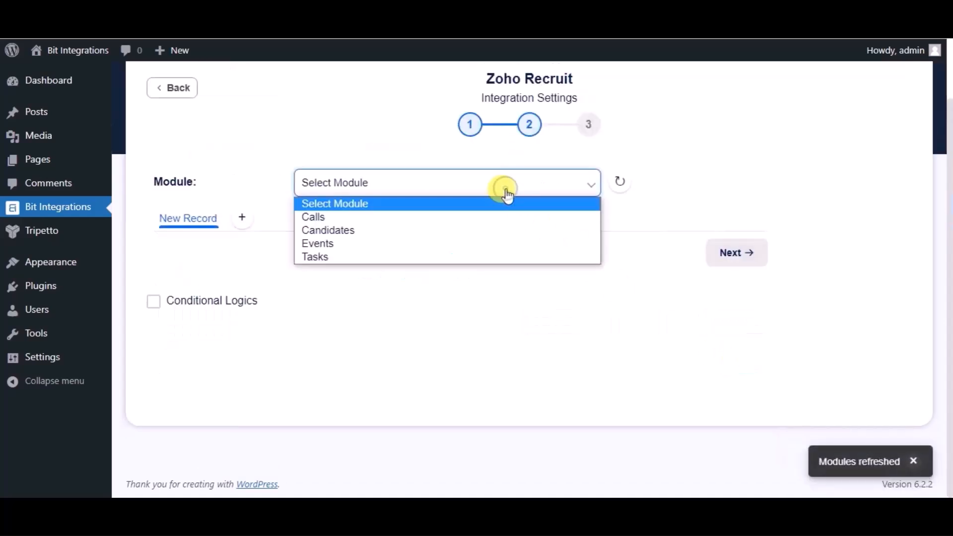
{"action": "left_click", "coordinate": [397, 231]}
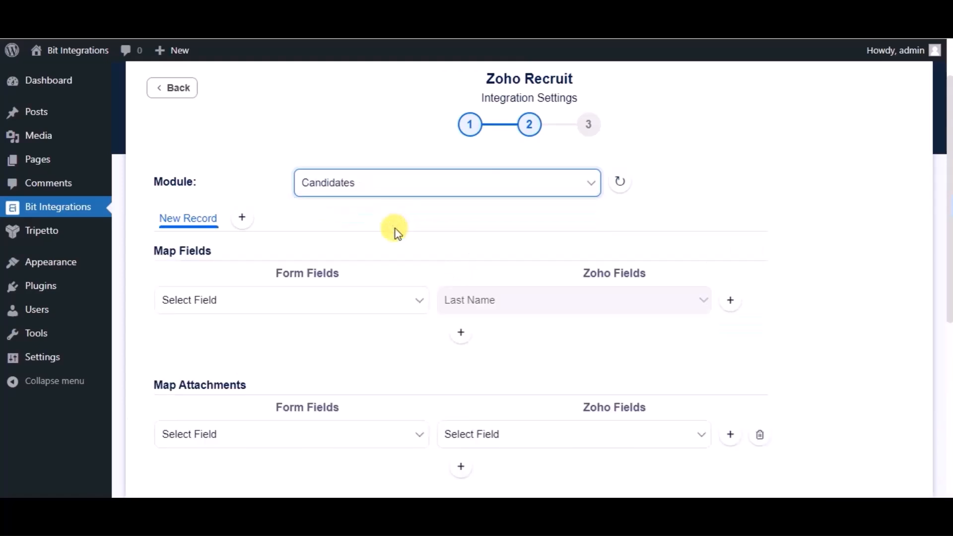
{"action": "left_click", "coordinate": [363, 303]}
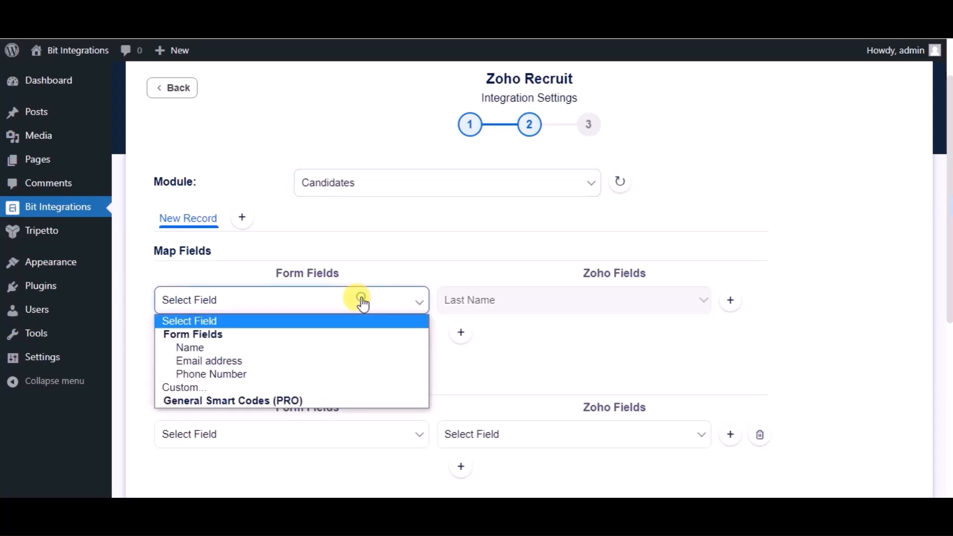
{"action": "left_click", "coordinate": [242, 348]}
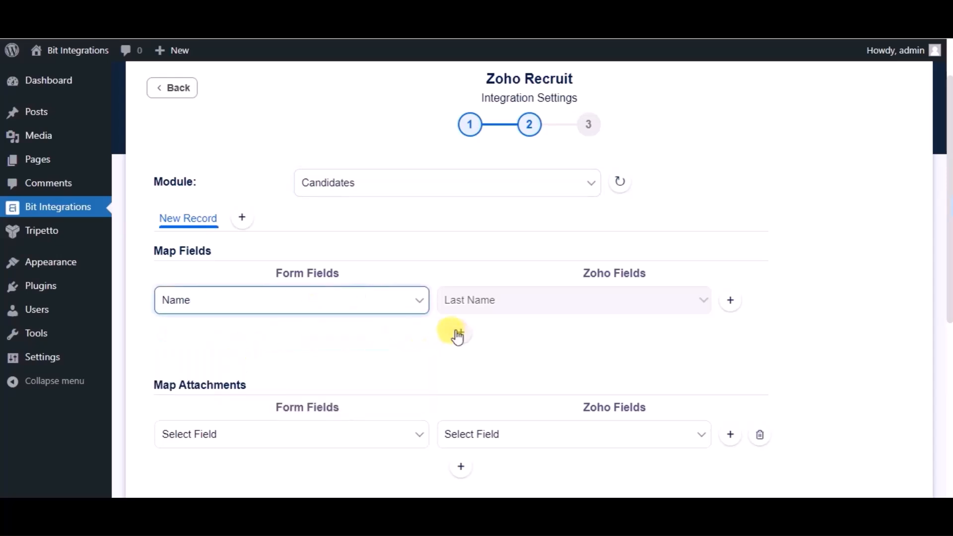
Step: Add a field mapping from the form's Email address to the Zoho field Email
{"action": "left_click", "coordinate": [459, 333]}
{"action": "left_click", "coordinate": [332, 341]}
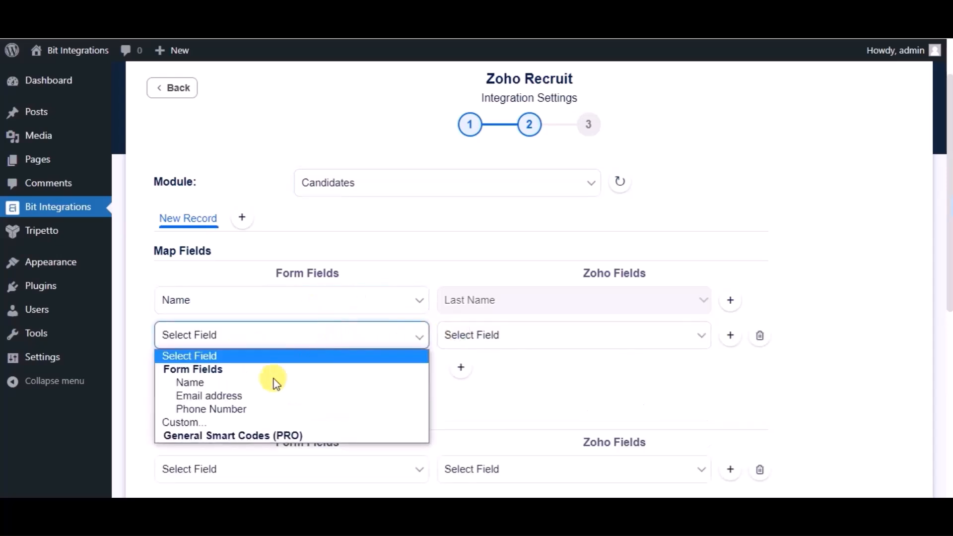
{"action": "left_click", "coordinate": [263, 395]}
{"action": "left_click", "coordinate": [463, 343]}
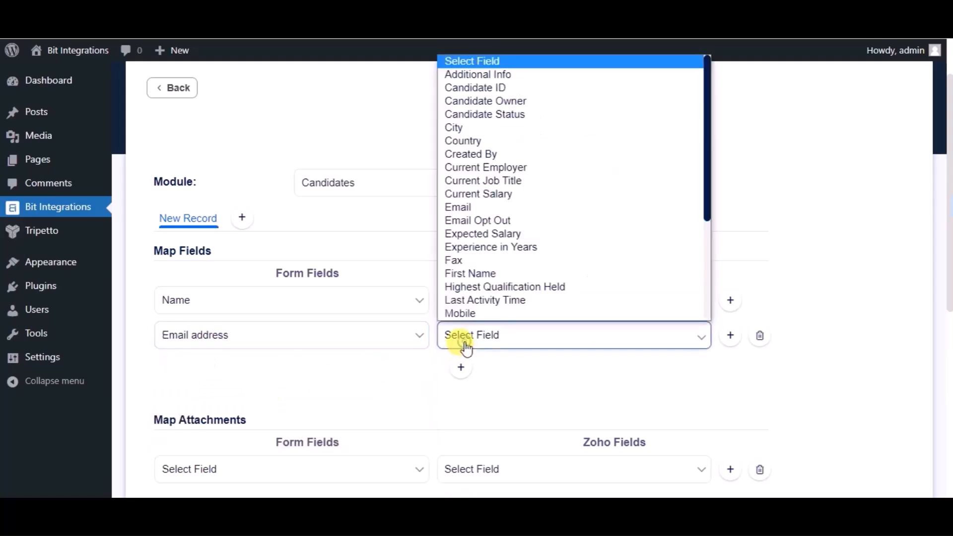
{"action": "left_click", "coordinate": [479, 208]}
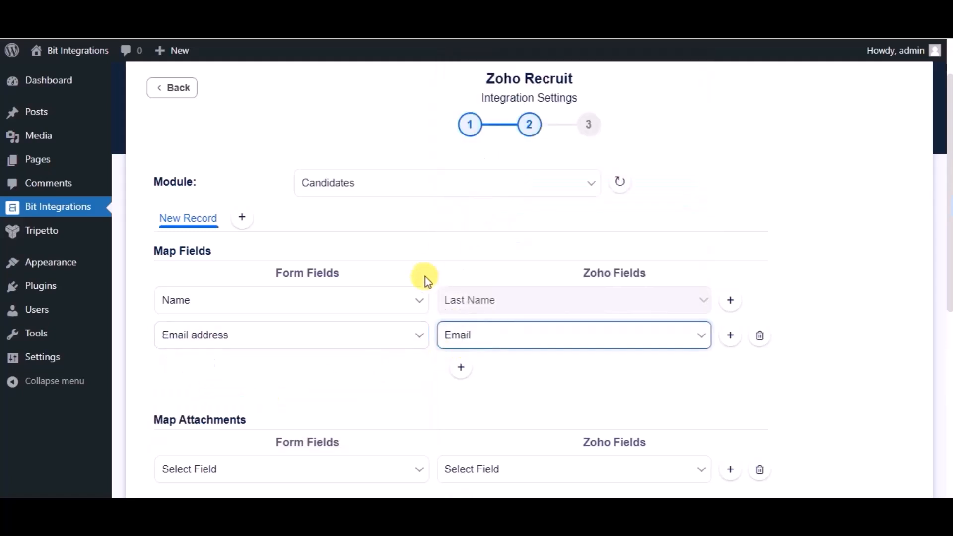
Step: Add a field mapping from the form's Phone Number to the Zoho field Mobile
{"action": "left_click", "coordinate": [461, 370]}
{"action": "left_click", "coordinate": [347, 370]}
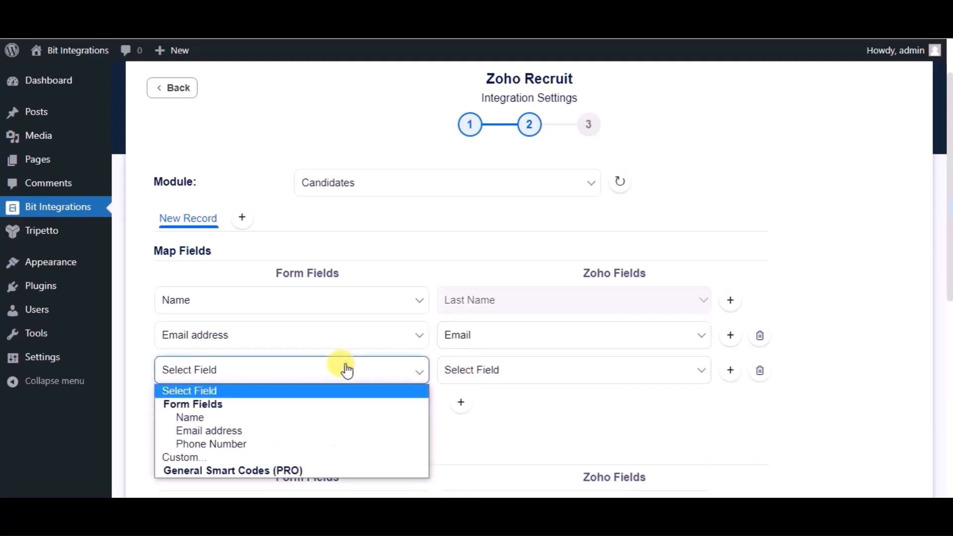
{"action": "left_click", "coordinate": [251, 443]}
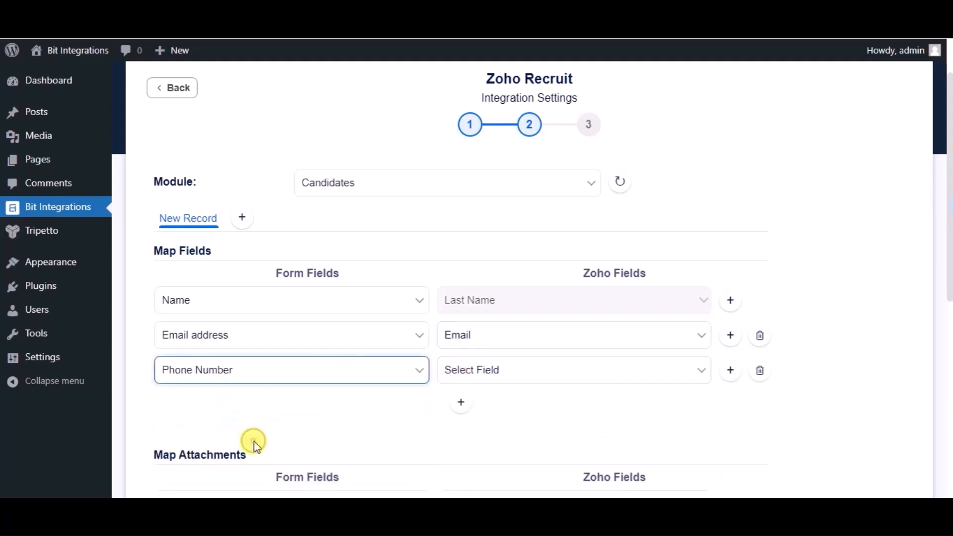
{"action": "left_click", "coordinate": [491, 371]}
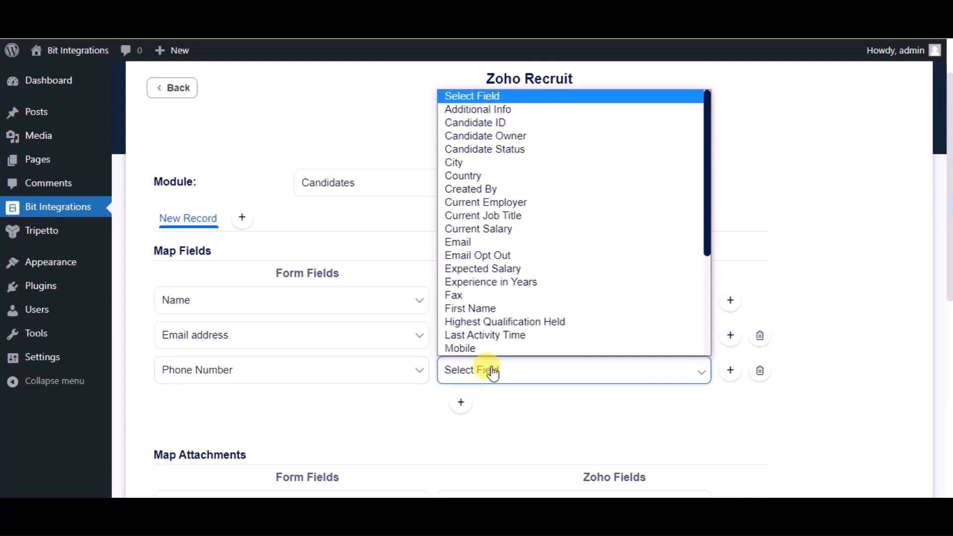
{"action": "left_click", "coordinate": [464, 348]}
Step: Review the optional actions and conditional logic without enabling any, and finish and save the Zoho Recruit integration
{"action": "scroll", "coordinate": [429, 386], "scroll_direction": "down", "scroll_amount": 2}
{"action": "scroll", "coordinate": [428, 387], "scroll_direction": "down", "scroll_amount": 5}
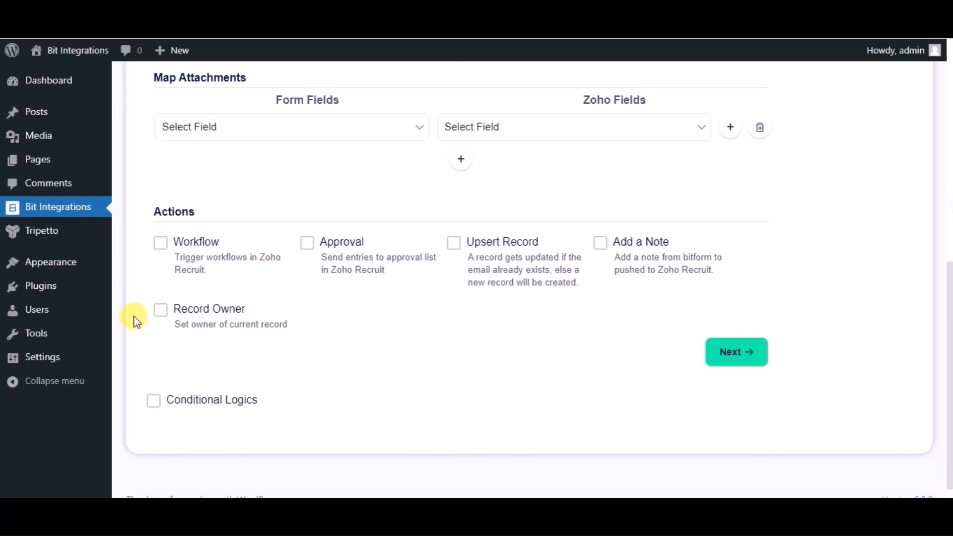
{"action": "scroll", "coordinate": [428, 386], "scroll_direction": "up", "scroll_amount": 1}
{"action": "scroll", "coordinate": [428, 387], "scroll_direction": "down", "scroll_amount": 1}
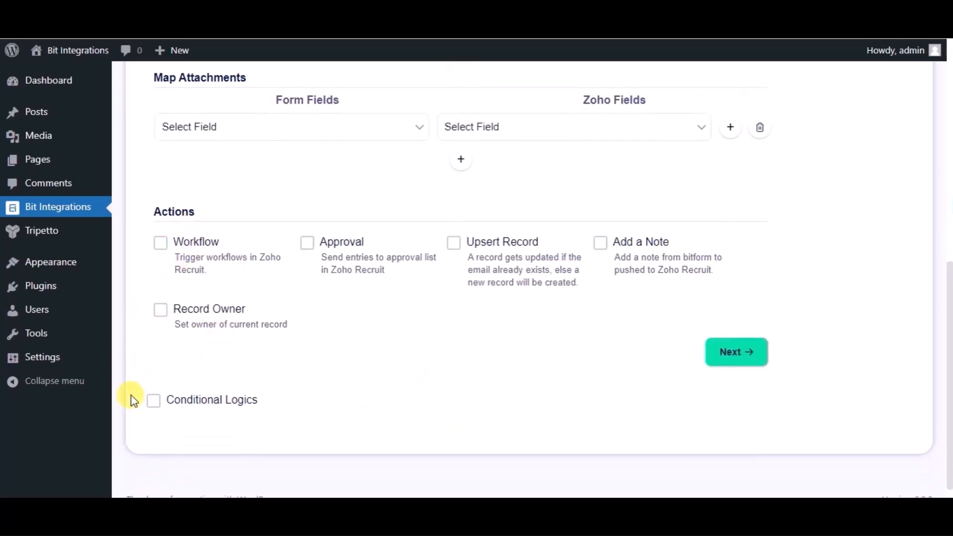
{"action": "left_click", "coordinate": [731, 359]}
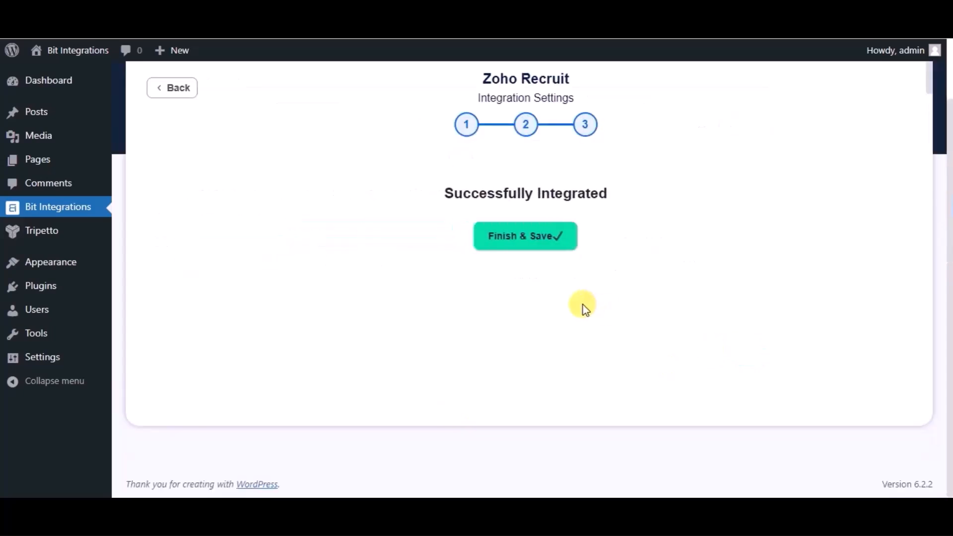
{"action": "left_click", "coordinate": [520, 249]}
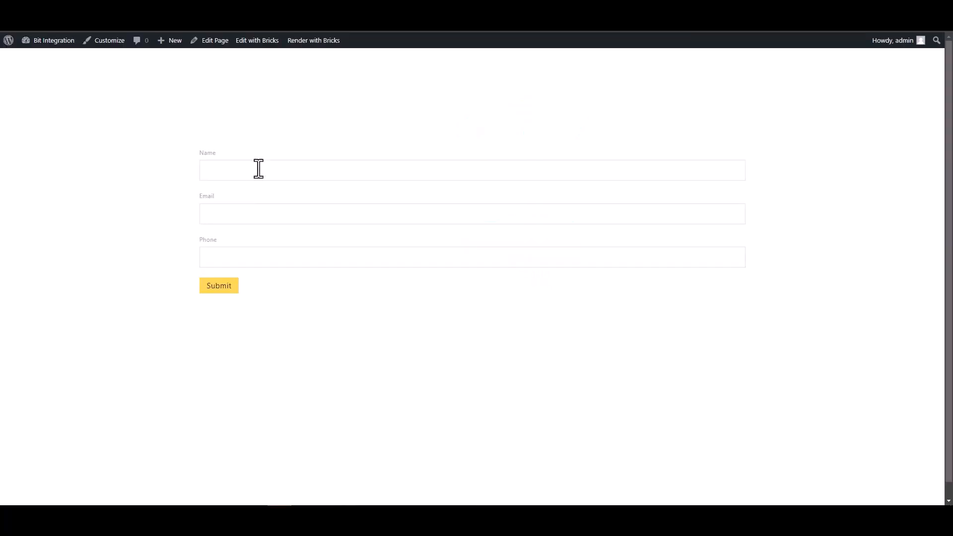
Step: On the published form page, enter Bit Integrations as the name
{"action": "left_click", "coordinate": [257, 168]}
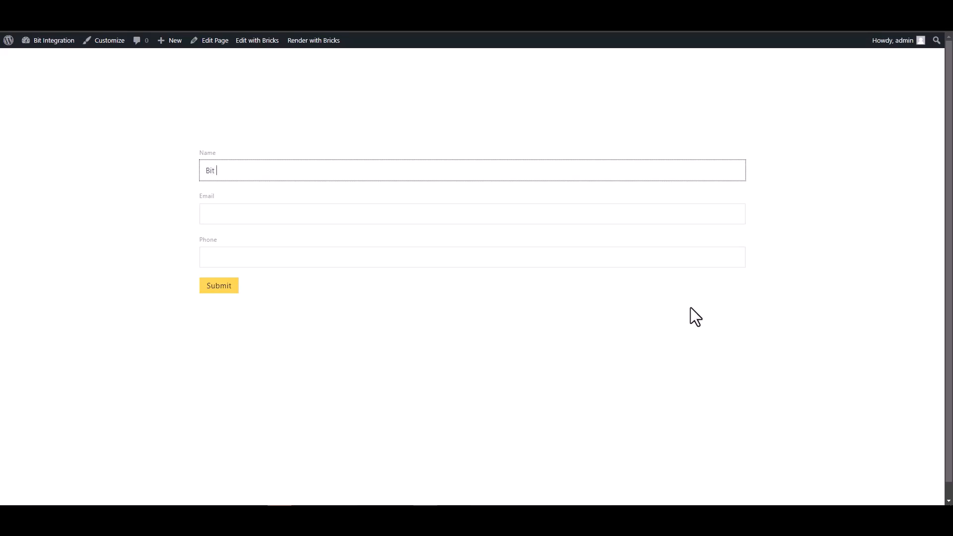
{"action": "type", "text": "Bit Integration"}
{"action": "left_click", "coordinate": [728, 213]}
{"action": "left_click", "coordinate": [366, 165]}
{"action": "type", "text": "s"}
Step: Fill in the contact's email and phone number and submit the form
{"action": "left_click", "coordinate": [385, 220]}
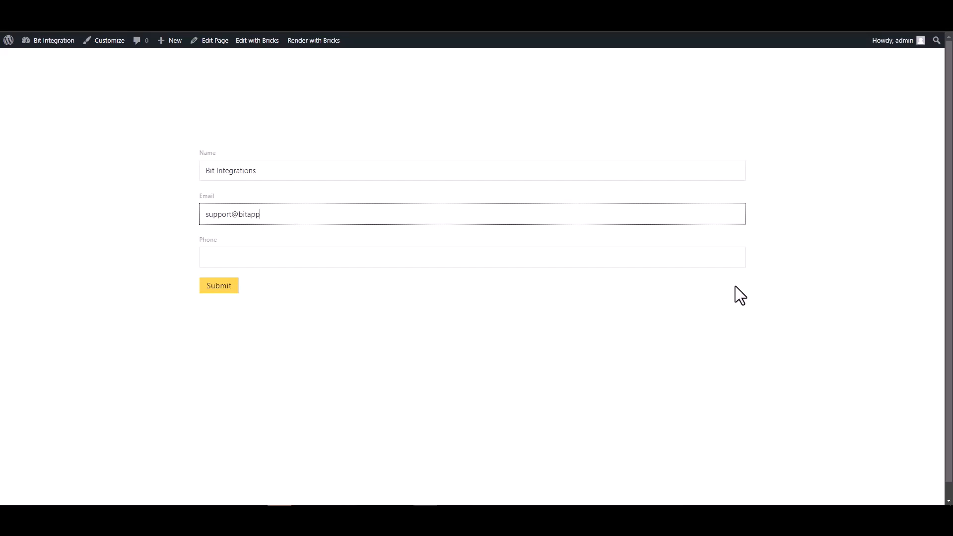
{"action": "left_click", "coordinate": [700, 253]}
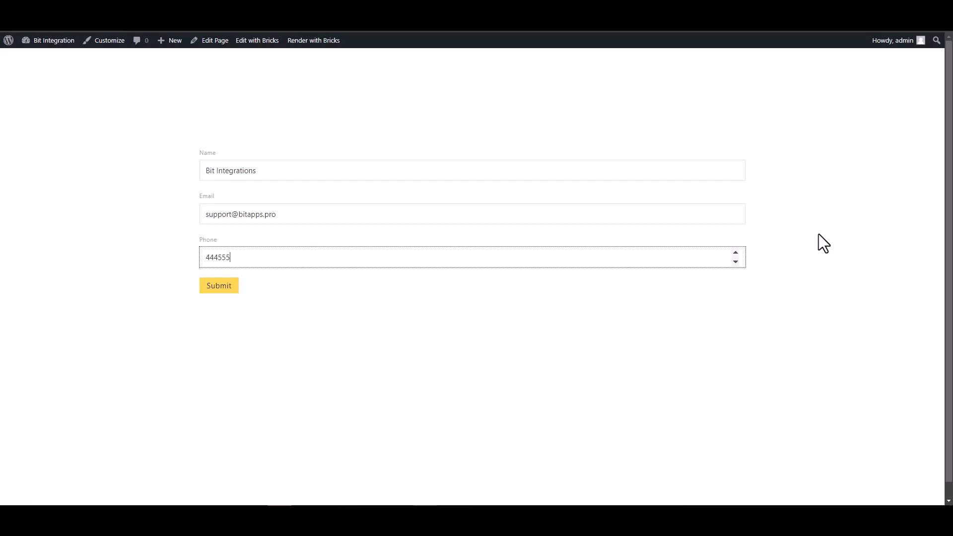
{"action": "left_click", "coordinate": [220, 286]}
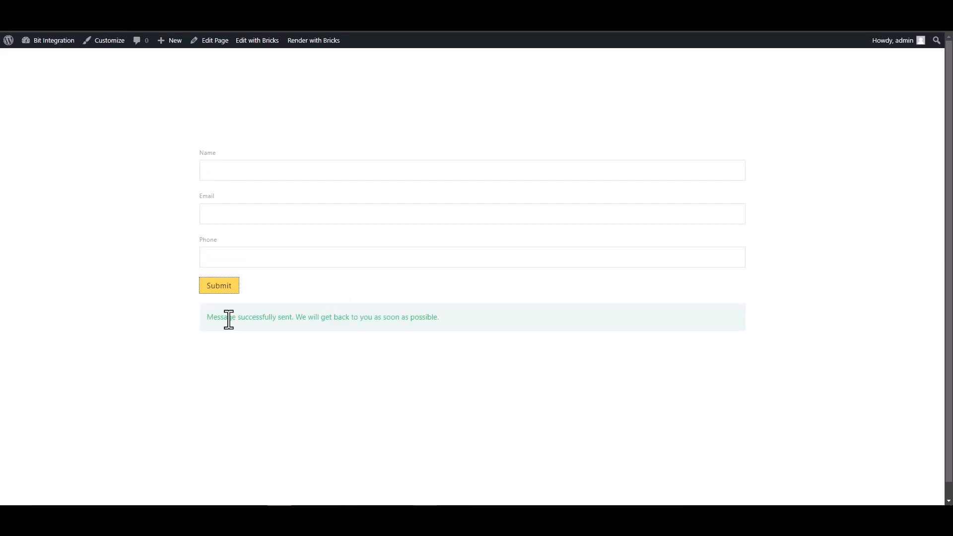
{"action": "left_click_drag", "start_coordinate": [208, 318], "coordinate": [311, 323]}
{"action": "left_click", "coordinate": [310, 341]}
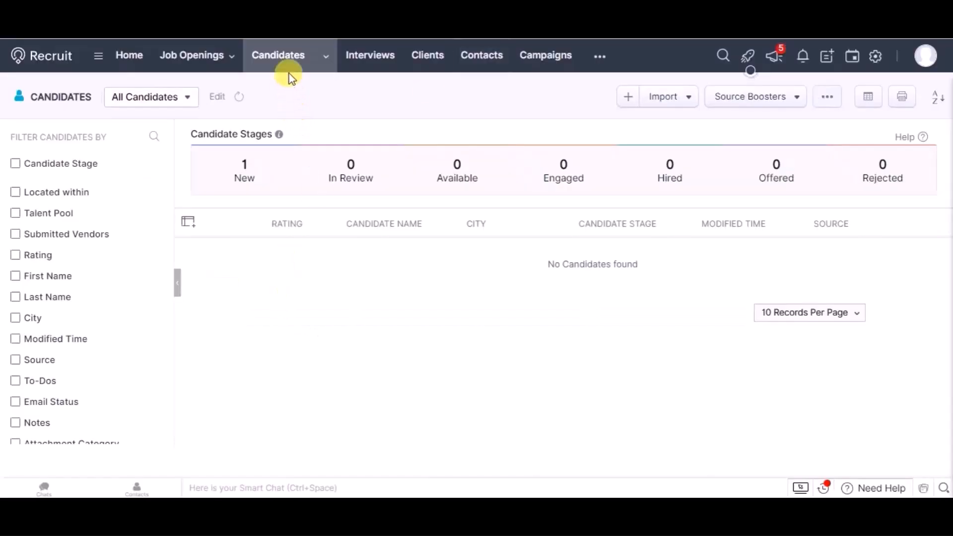
Step: Switch to Zoho Recruit and reload the All Candidates list to check for the submitted record
{"action": "left_click", "coordinate": [53, 34]}
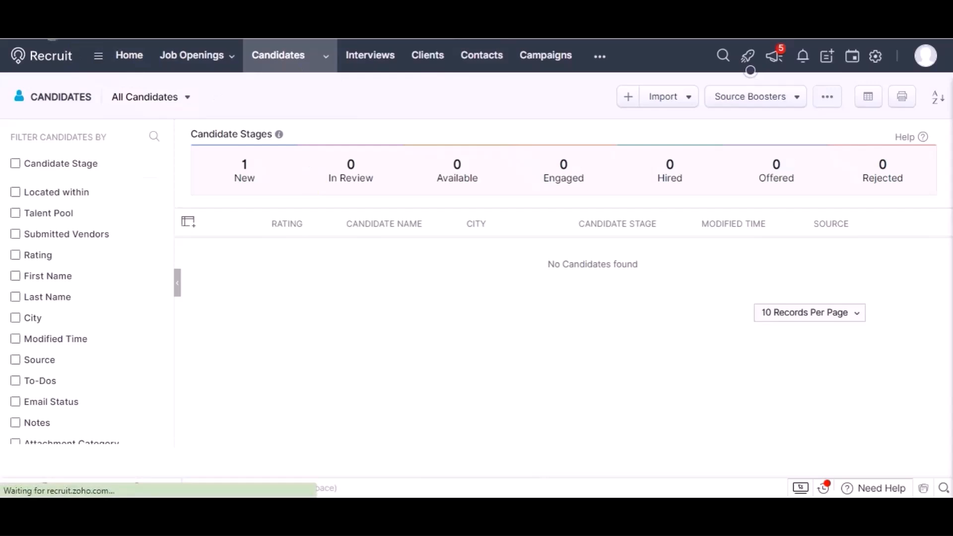